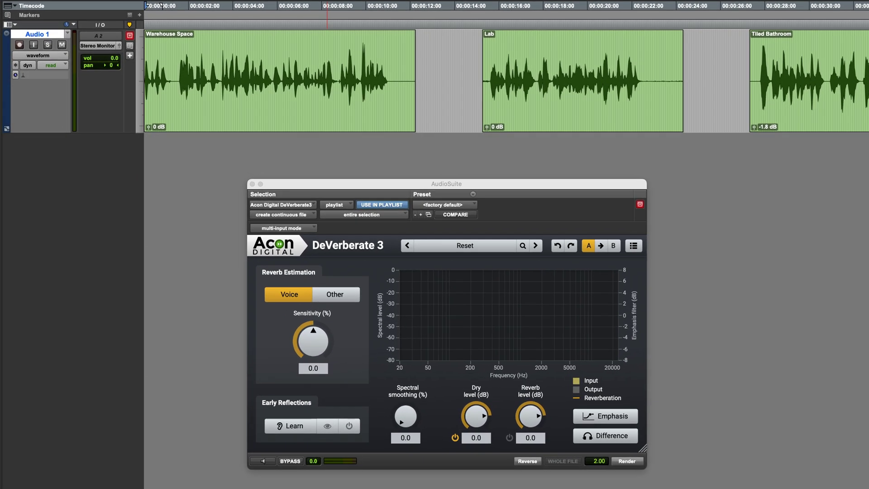
- Play the original room recordings, then select the Warehouse Space clip and preview the dereverb
{"action": "key", "text": "space"}
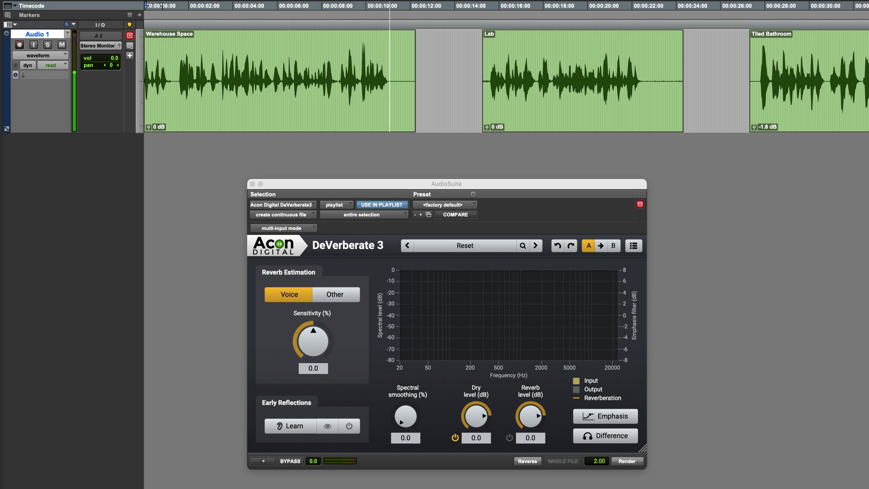
{"action": "key", "text": "space"}
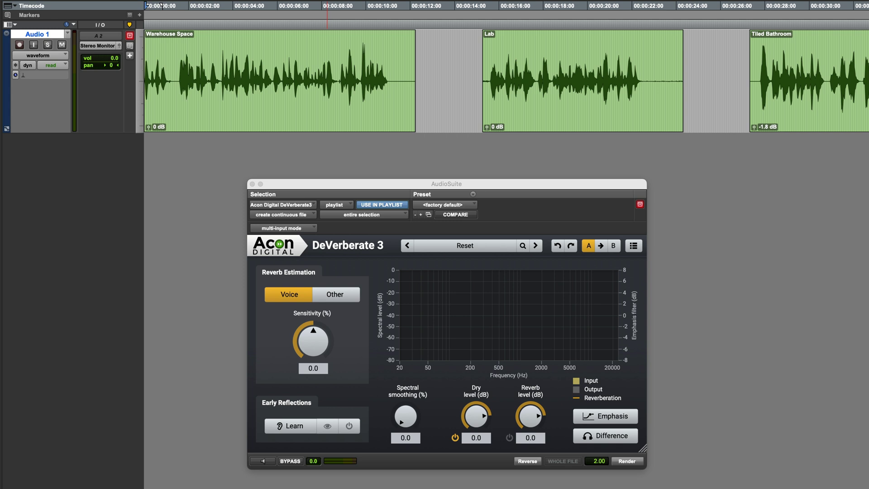
{"action": "left_click", "coordinate": [325, 110]}
{"action": "left_click", "coordinate": [261, 463]}
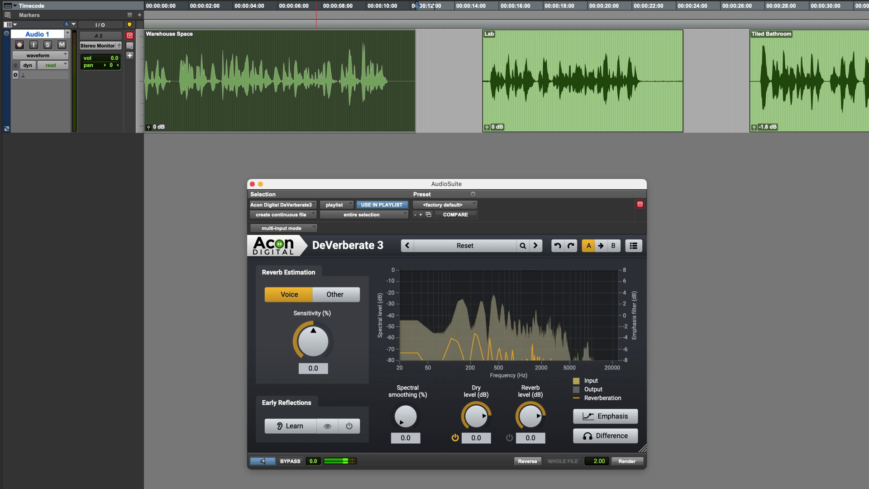
{"action": "left_click", "coordinate": [263, 462]}
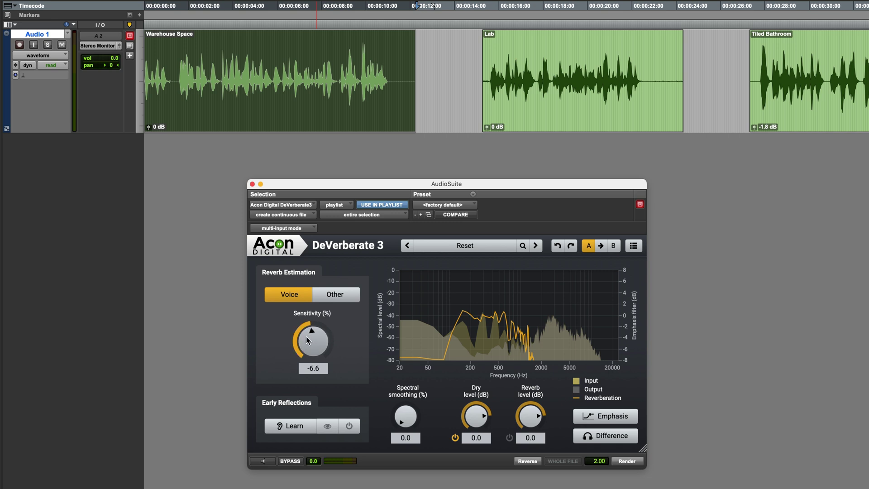
- Adjust DeVerberate 3 Sensitivity to -34.4% while previewing, then enable Difference monitoring
{"action": "left_click_drag", "start_coordinate": [307, 341], "coordinate": [293, 339]}
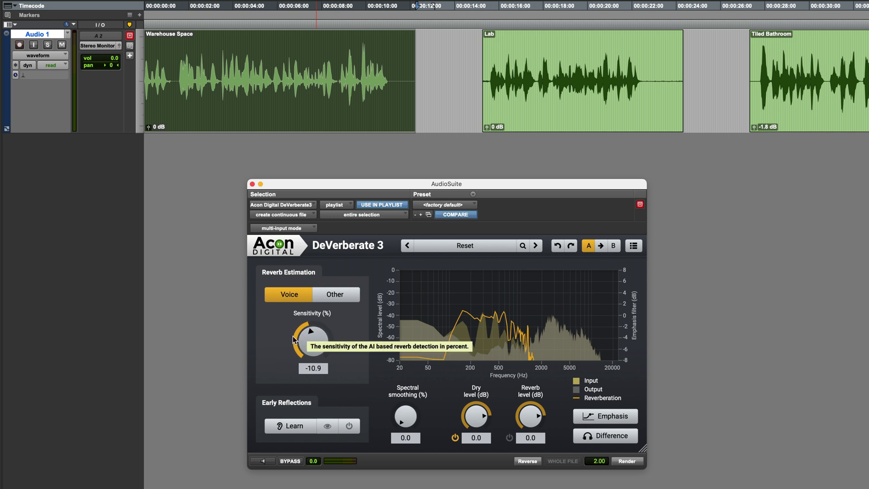
{"action": "left_click_drag", "start_coordinate": [327, 334], "coordinate": [302, 341]}
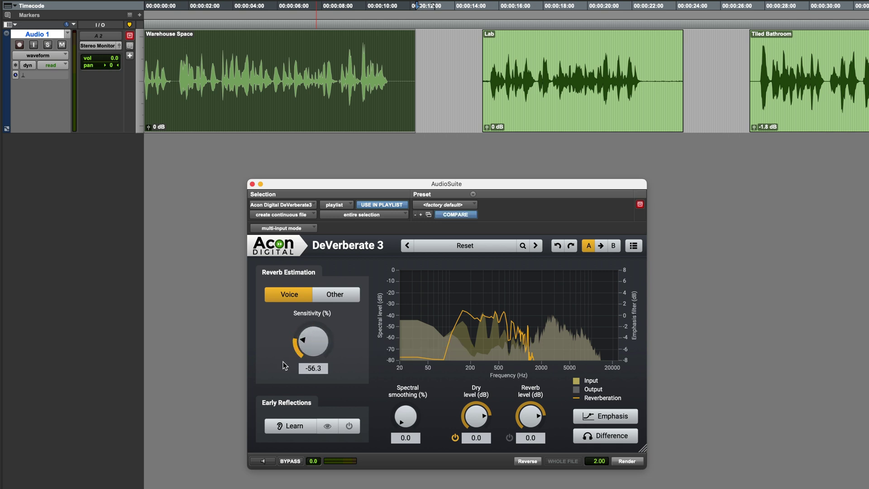
{"action": "left_click", "coordinate": [263, 461]}
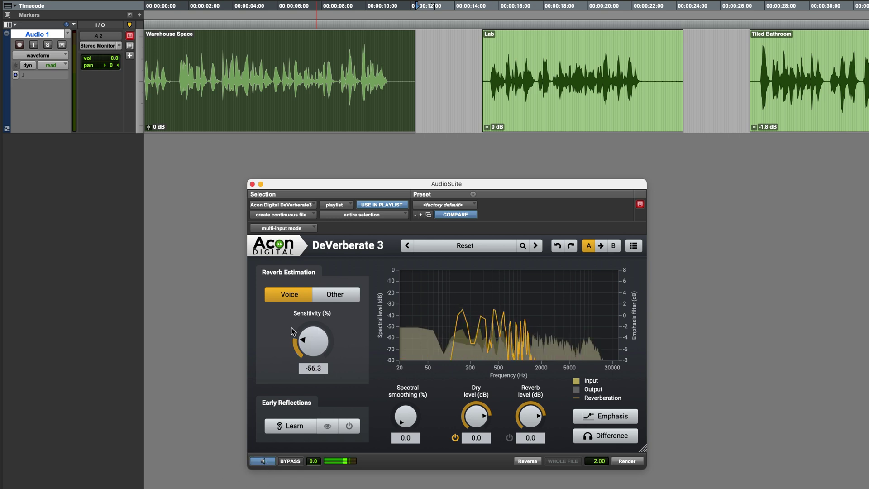
{"action": "left_click_drag", "start_coordinate": [304, 345], "coordinate": [307, 328]}
{"action": "left_click", "coordinate": [270, 462]}
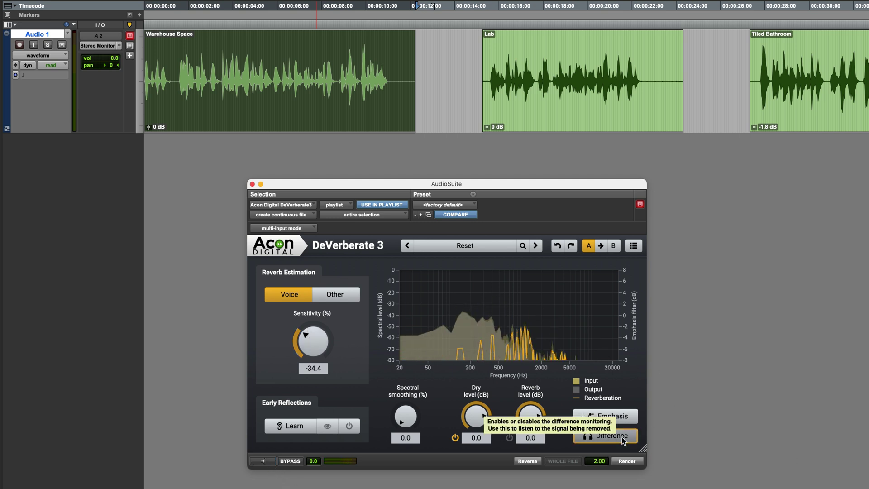
{"action": "left_click", "coordinate": [625, 438]}
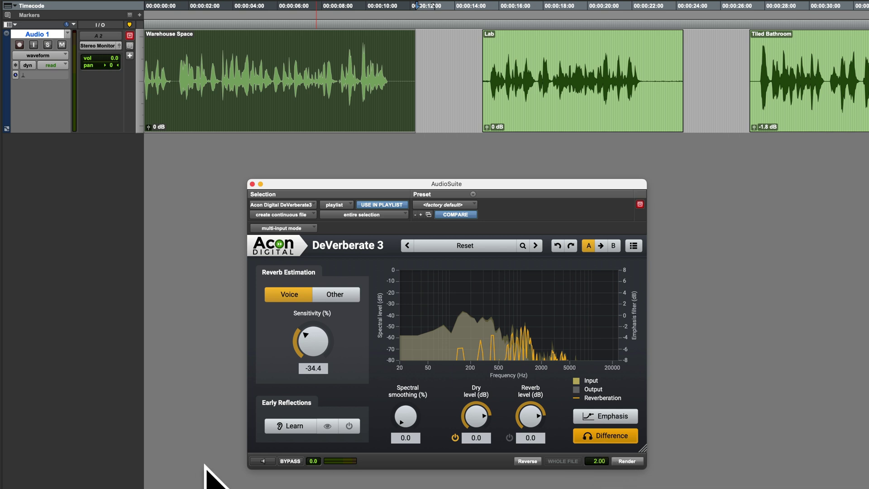
- Fine-tune Sensitivity to -29.5% while previewing the removed signal, then render the Warehouse Space clip
{"action": "left_click", "coordinate": [265, 461]}
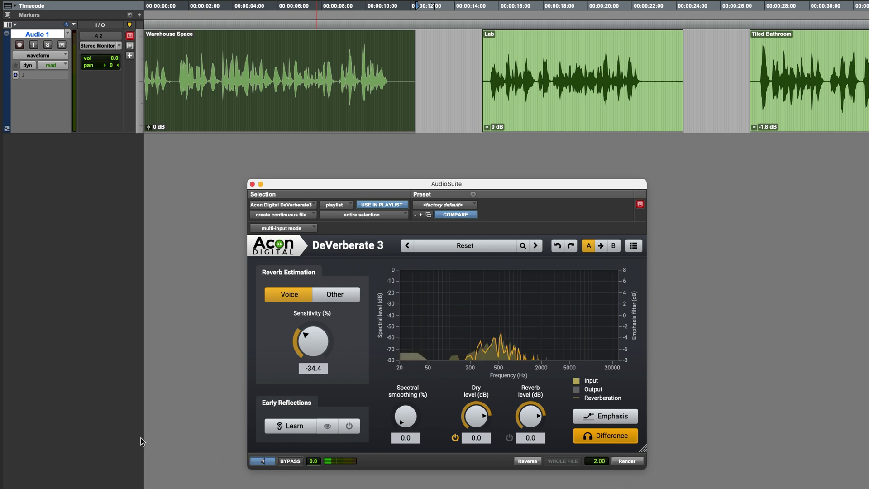
{"action": "left_click_drag", "start_coordinate": [313, 340], "coordinate": [331, 279]}
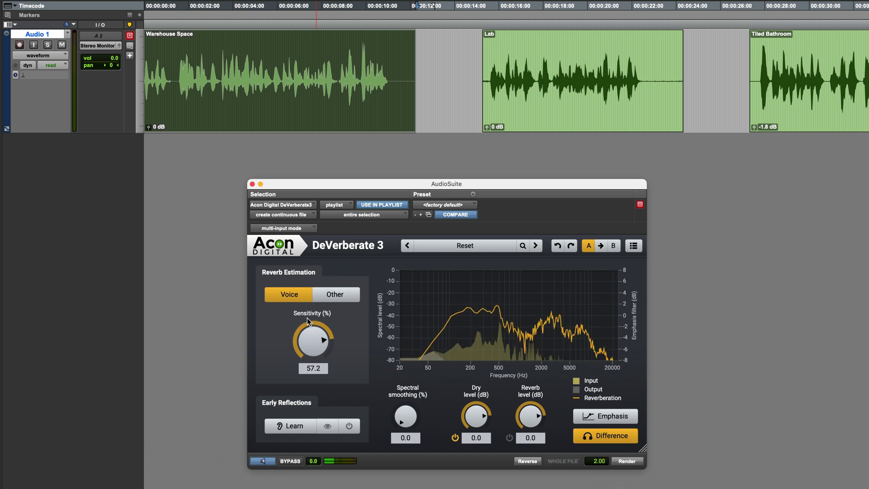
{"action": "left_click_drag", "start_coordinate": [319, 327], "coordinate": [301, 346]}
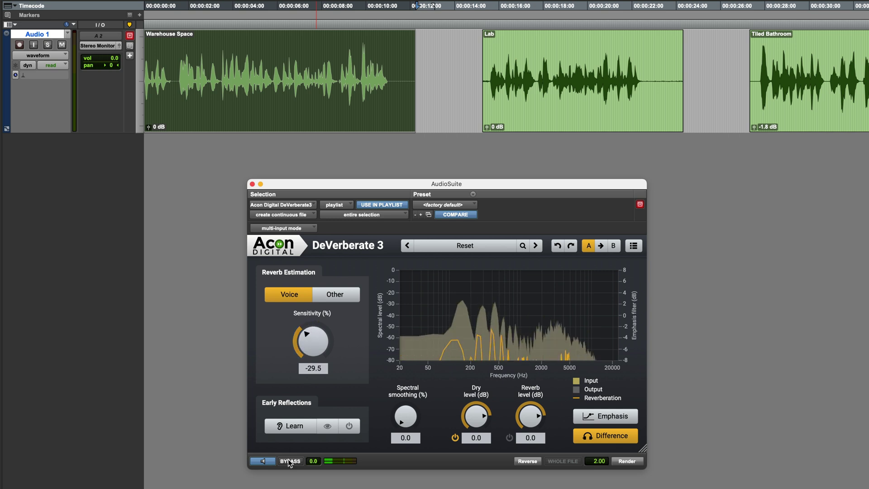
{"action": "left_click", "coordinate": [264, 461]}
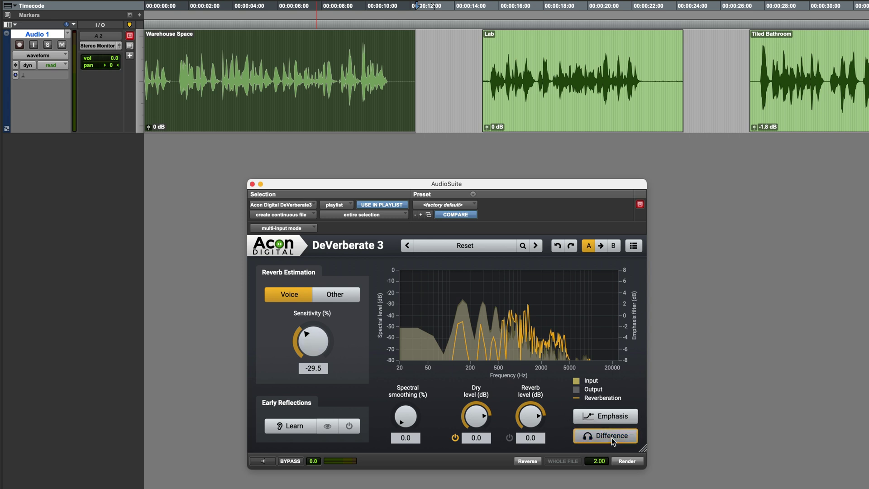
{"action": "left_click", "coordinate": [627, 461]}
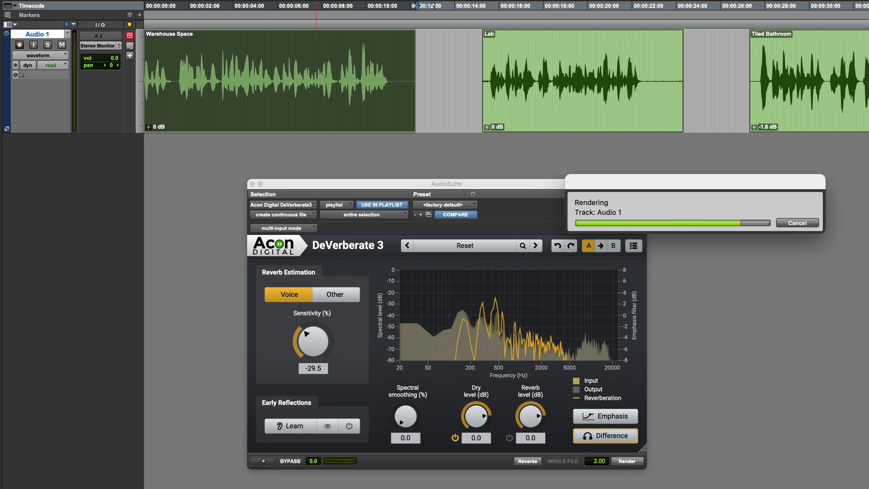
- Play back the rendered Warehouse Space-AcnDDV3_01-01 clip
{"action": "key", "text": "space"}
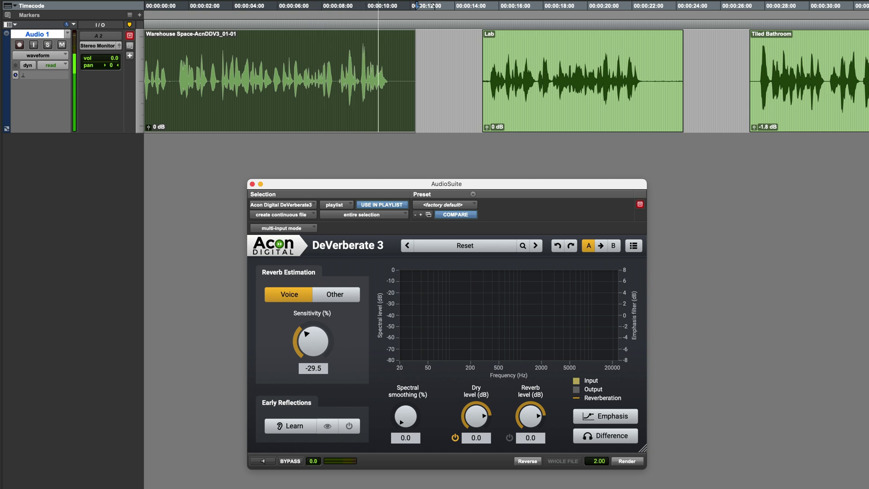
- Select the Lab clip, reset DeVerberate 3's Sensitivity to 0.0%, and start previewing
{"action": "left_click", "coordinate": [573, 118]}
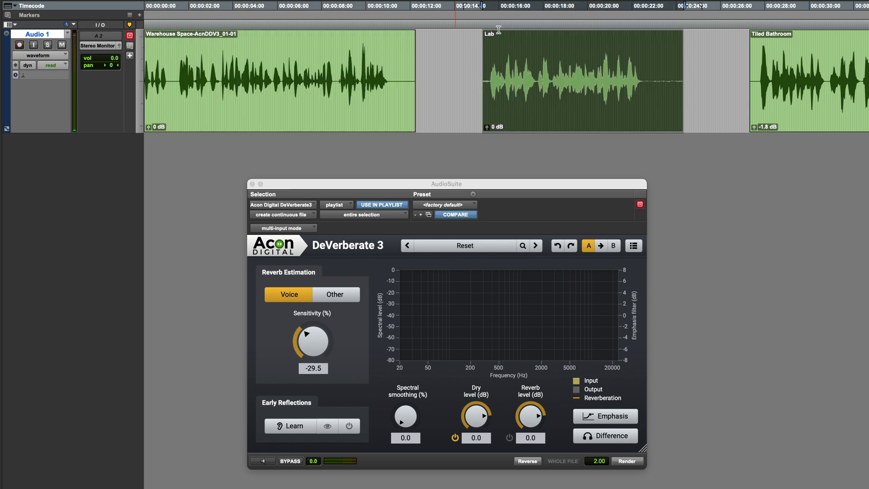
{"action": "left_click_drag", "start_coordinate": [531, 188], "coordinate": [547, 200]}
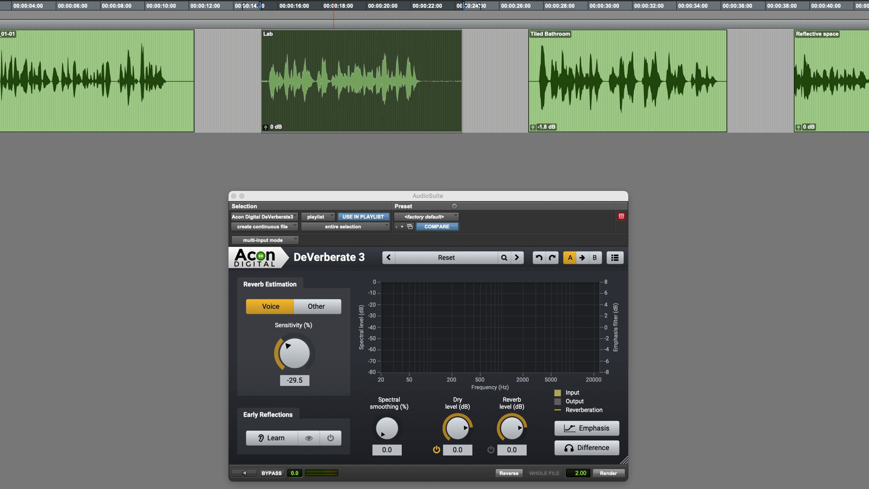
{"action": "double_click", "coordinate": [294, 359]}
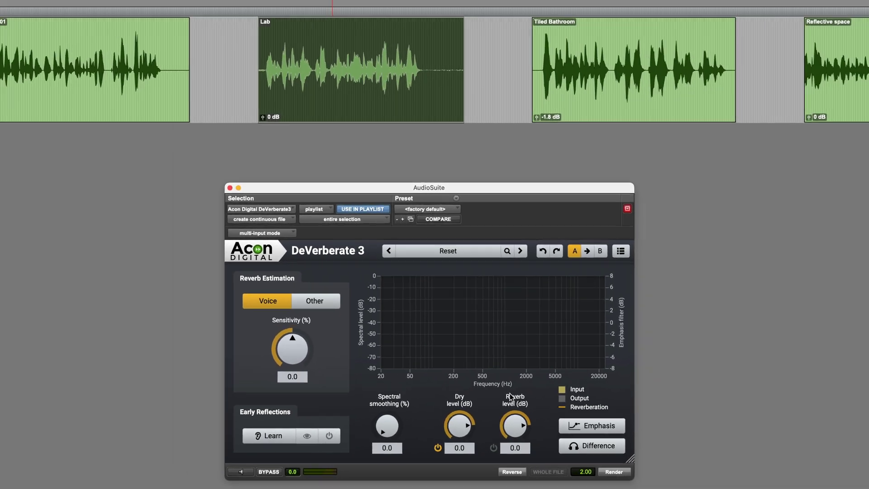
{"action": "key", "text": "space"}
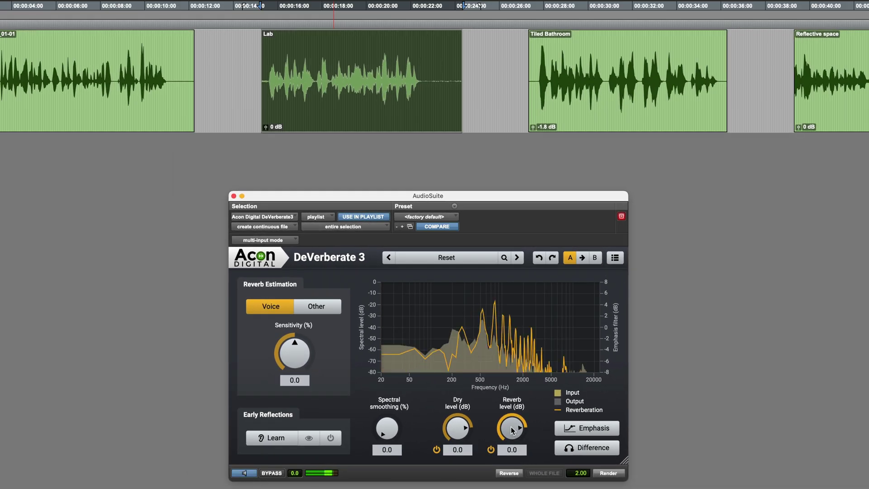
- Set Reverb level to -20.0 dB and Sensitivity to -4.3% while previewing the Lab clip
{"action": "left_click_drag", "start_coordinate": [512, 430], "coordinate": [475, 473]}
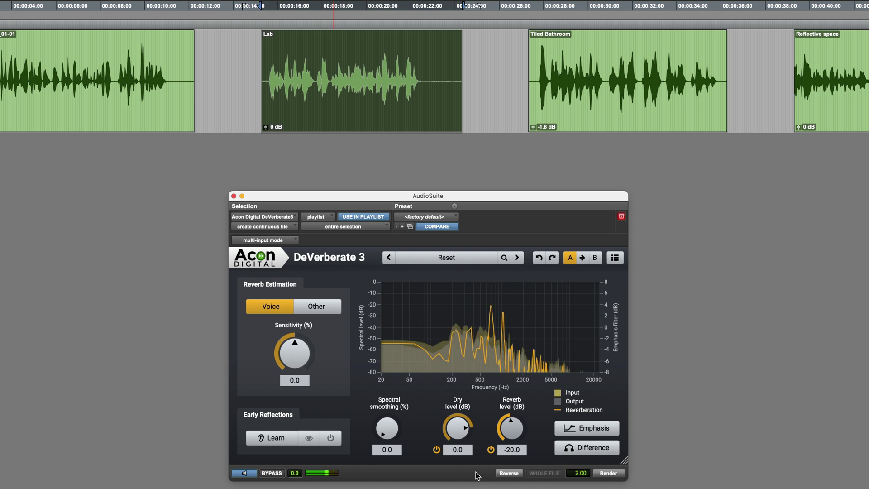
{"action": "left_click_drag", "start_coordinate": [295, 354], "coordinate": [262, 365]}
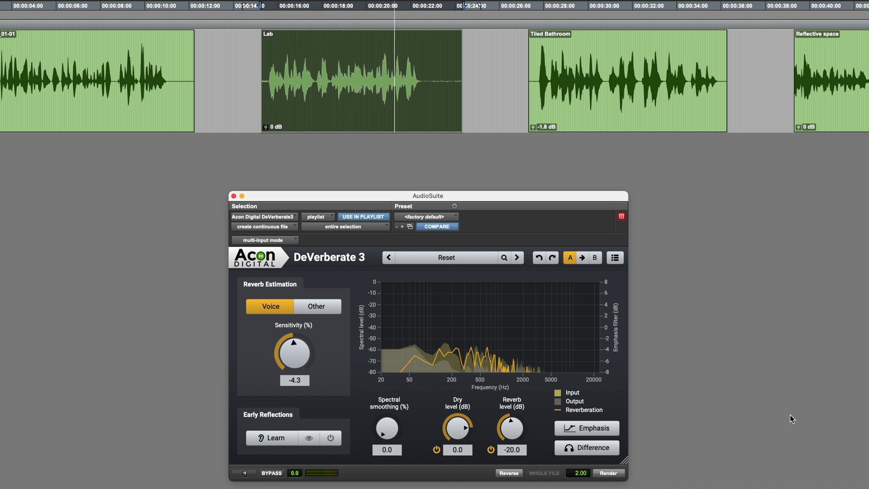
{"action": "key", "text": "space"}
- Render and play back the Lab clip as Lab-AcnDDV3_03-01, then select the Tiled Bathroom clip
{"action": "left_click", "coordinate": [607, 473]}
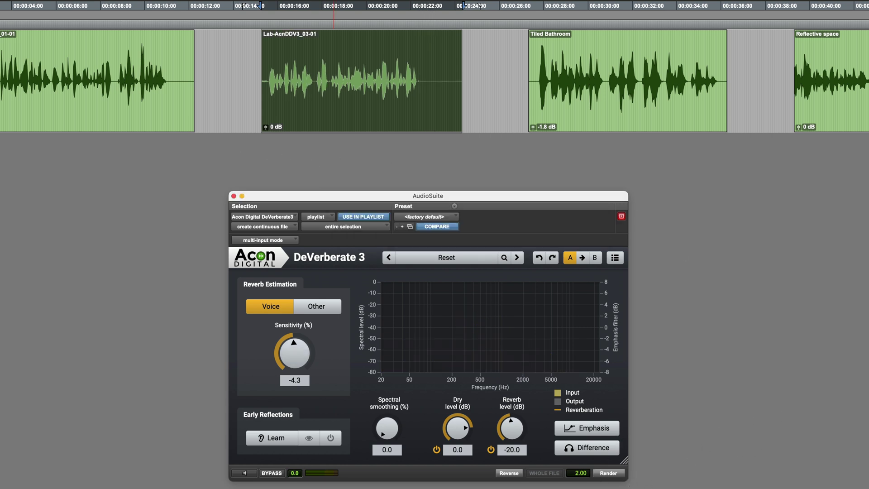
{"action": "key", "text": "space"}
{"action": "left_click", "coordinate": [602, 106]}
- Disable the Reverb level adjustment and have DeVerberate 3 learn the Tiled Bathroom clip's early reflections
{"action": "scroll", "coordinate": [498, 159], "scroll_direction": "right", "scroll_amount": 5}
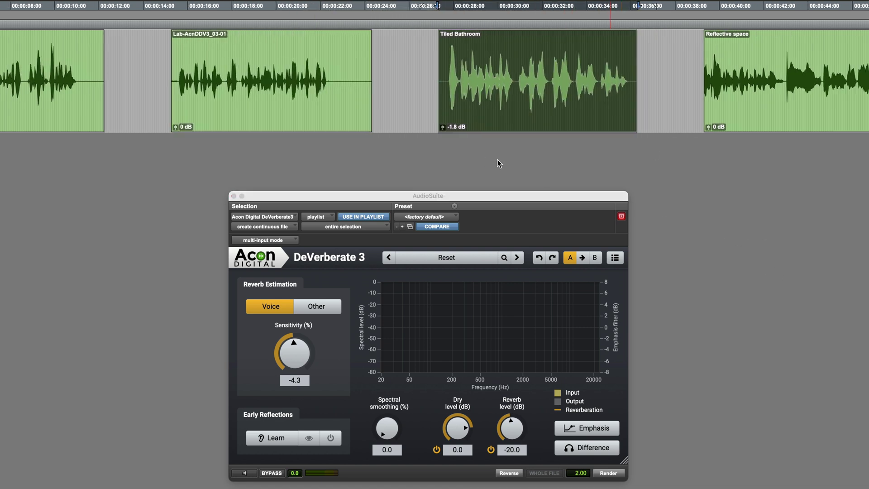
{"action": "left_click", "coordinate": [491, 450]}
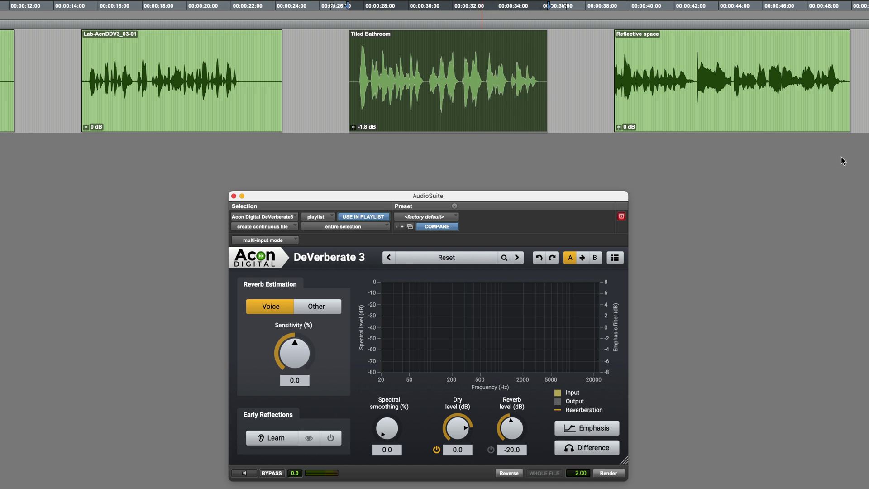
{"action": "left_click", "coordinate": [246, 475]}
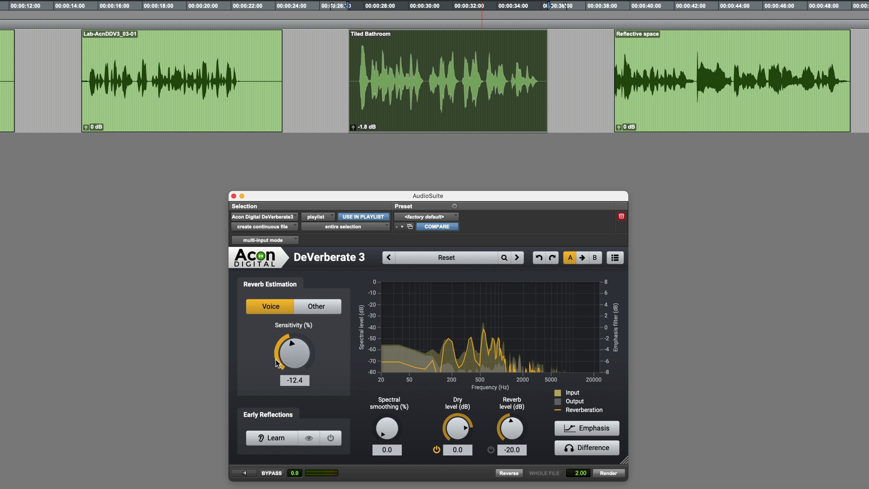
{"action": "left_click", "coordinate": [108, 402]}
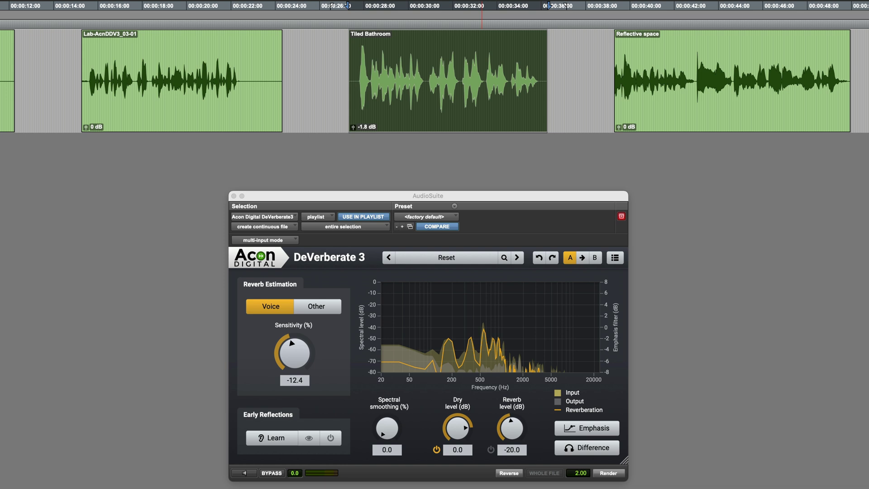
{"action": "left_click", "coordinate": [274, 436]}
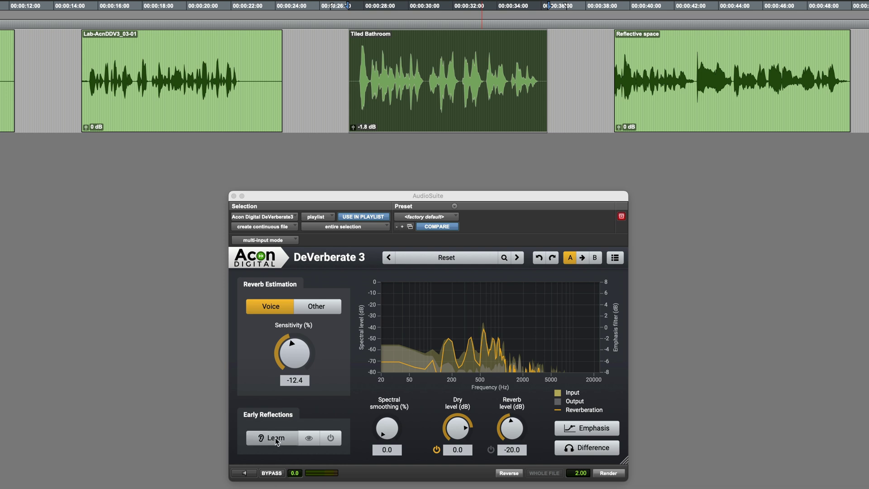
- Enable learned early-reflection removal, set Sensitivity to 0.7%, and switch on the Emphasis filter
{"action": "left_click", "coordinate": [245, 474]}
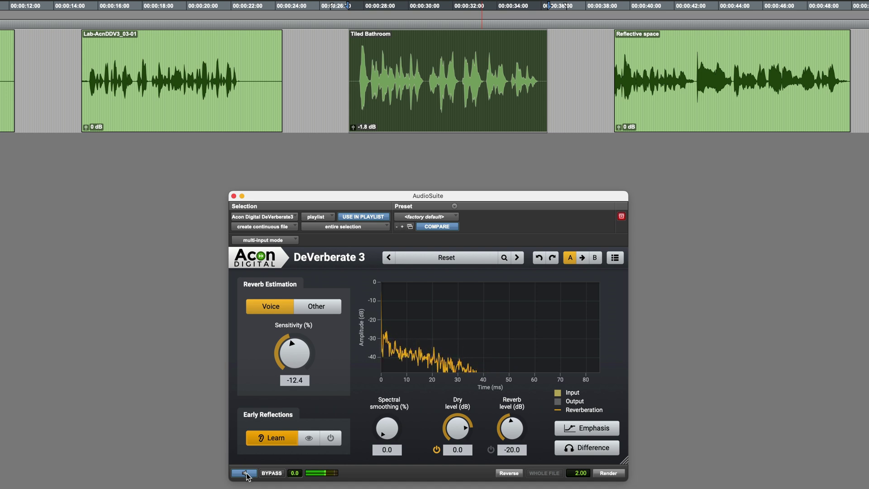
{"action": "left_click", "coordinate": [278, 438]}
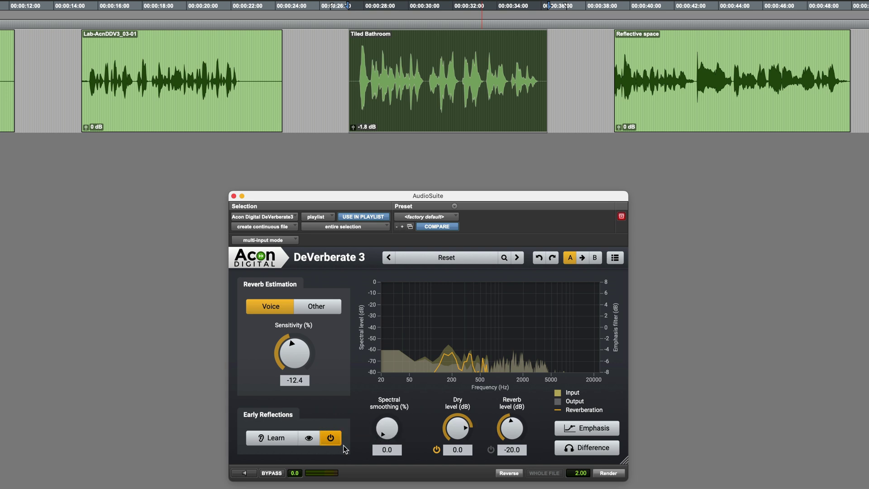
{"action": "left_click", "coordinate": [244, 473]}
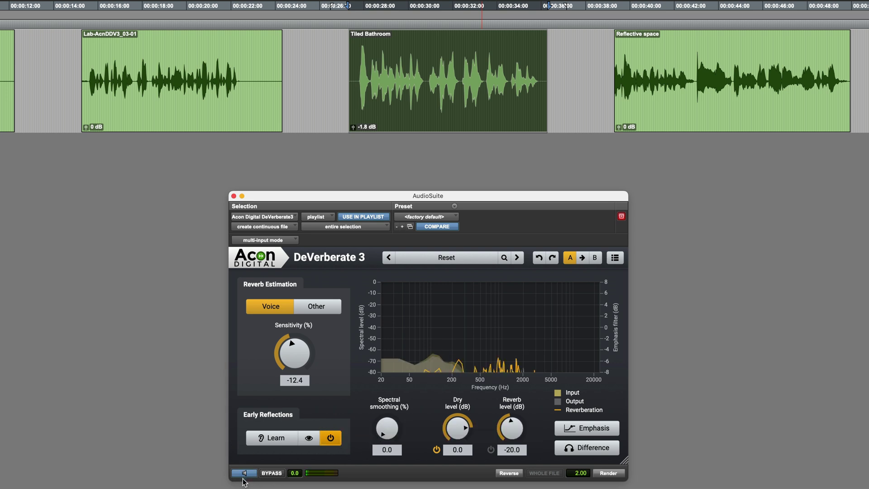
{"action": "left_click_drag", "start_coordinate": [286, 355], "coordinate": [286, 347]}
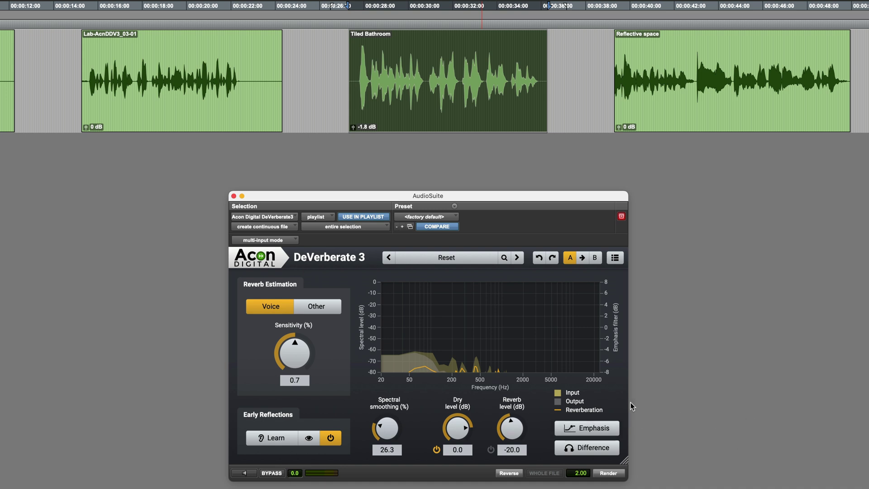
{"action": "left_click", "coordinate": [582, 429]}
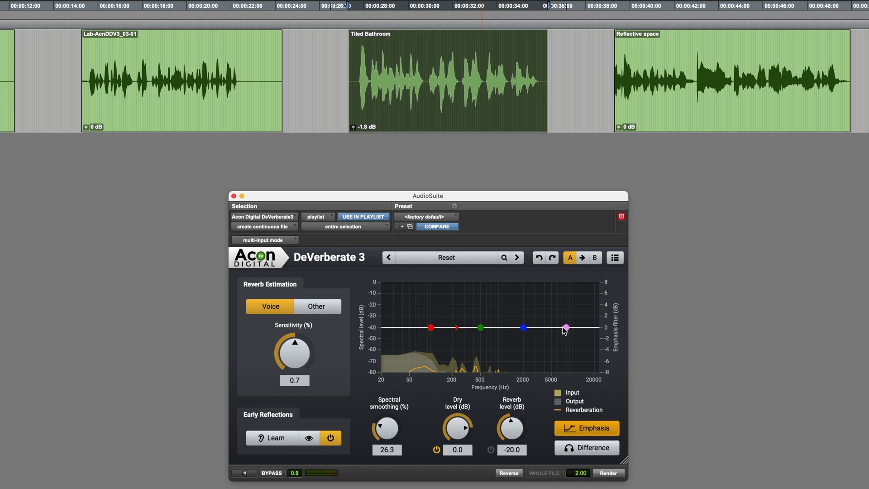
- Try moving the low and high emphasis nodes, then reset both points
{"action": "left_click_drag", "start_coordinate": [565, 322], "coordinate": [549, 295]}
{"action": "left_click_drag", "start_coordinate": [431, 327], "coordinate": [402, 351]}
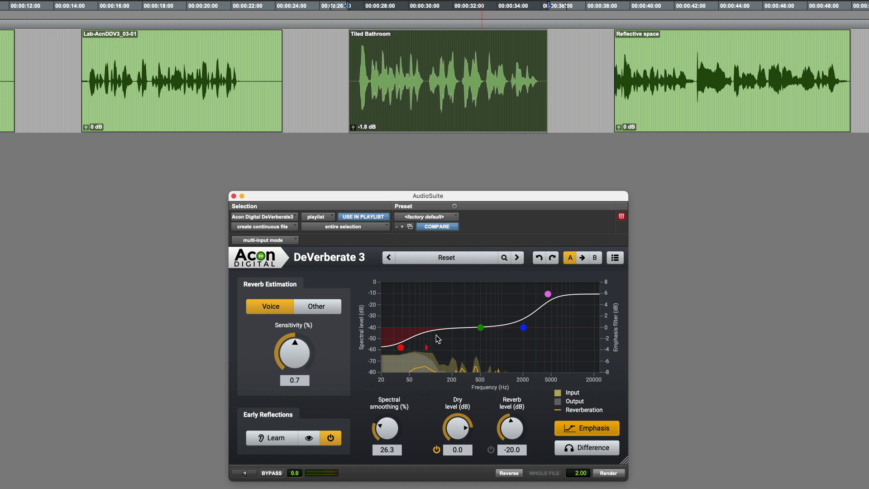
{"action": "double_click", "coordinate": [401, 347]}
{"action": "double_click", "coordinate": [547, 295]}
- While previewing, cut lows -5.1 dB near 37.7 Hz and boost highs 4.7 dB near 7.4 kHz
{"action": "left_click", "coordinate": [245, 473]}
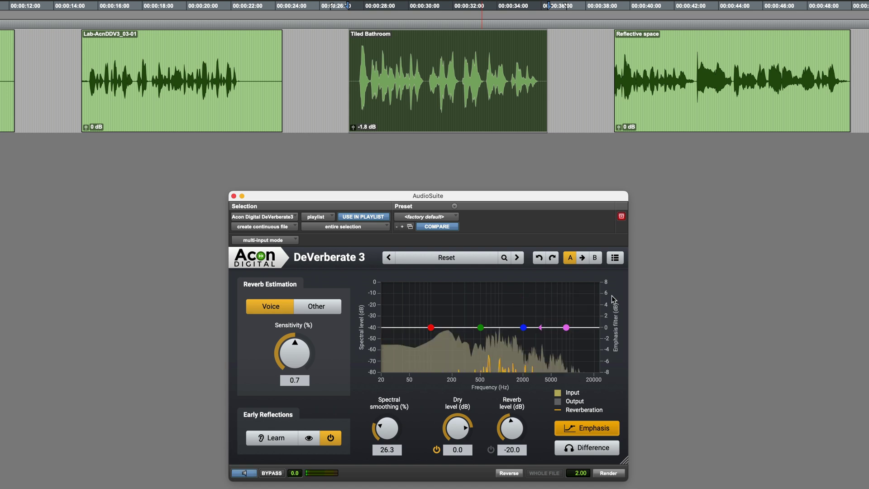
{"action": "left_click_drag", "start_coordinate": [431, 327], "coordinate": [393, 350]}
{"action": "left_click_drag", "start_coordinate": [565, 328], "coordinate": [565, 304]}
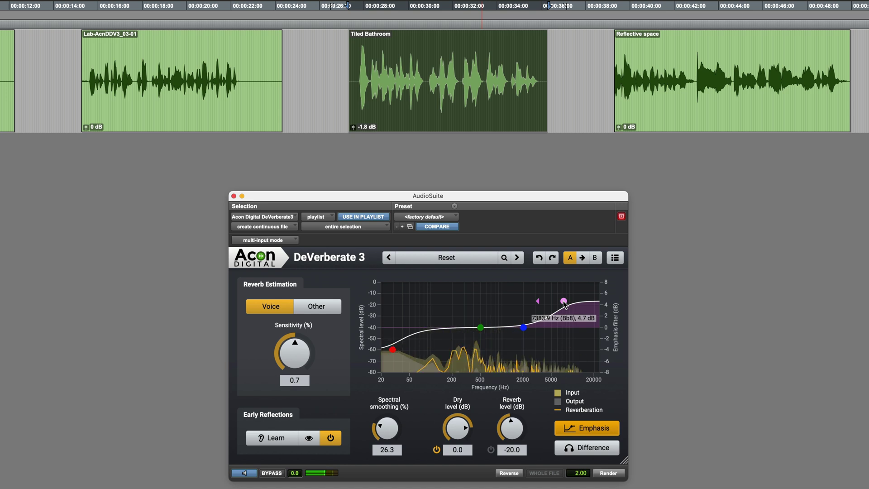
{"action": "left_click", "coordinate": [249, 473]}
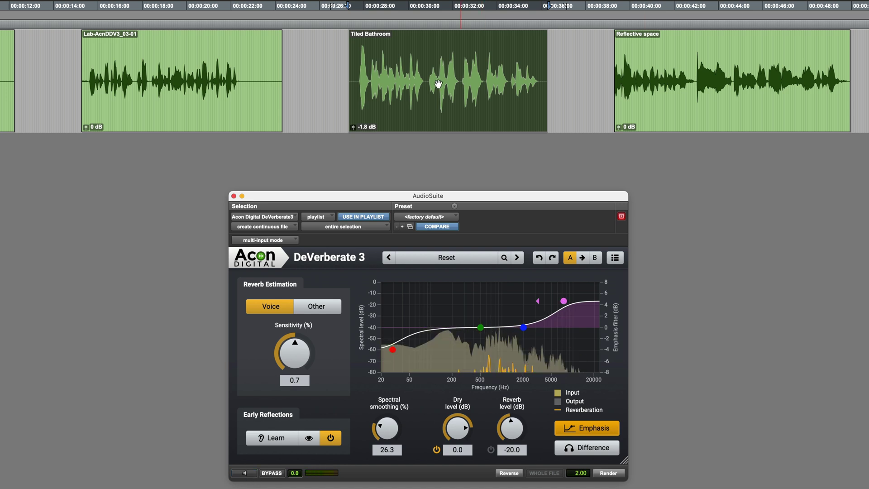
- Play the Tiled Bathroom clip in the session and render the processing onto it
{"action": "key", "text": "space"}
{"action": "scroll", "coordinate": [290, 356], "scroll_direction": "down", "scroll_amount": 3}
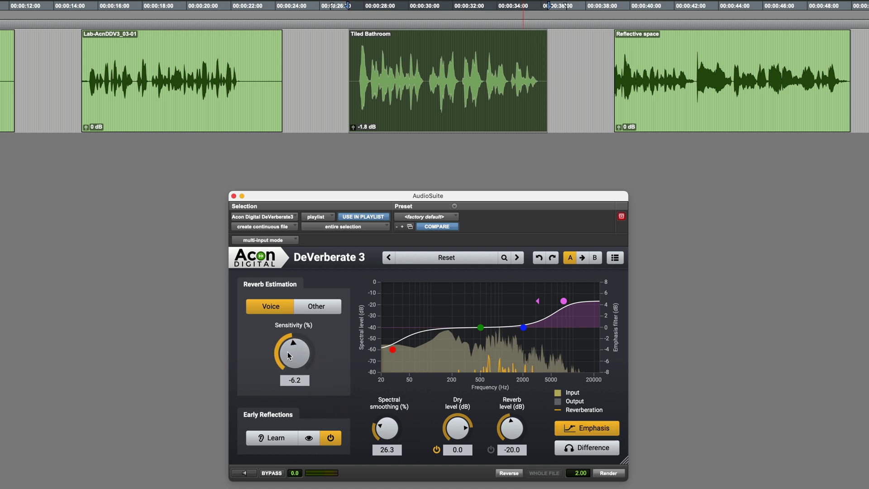
{"action": "left_click", "coordinate": [606, 474]}
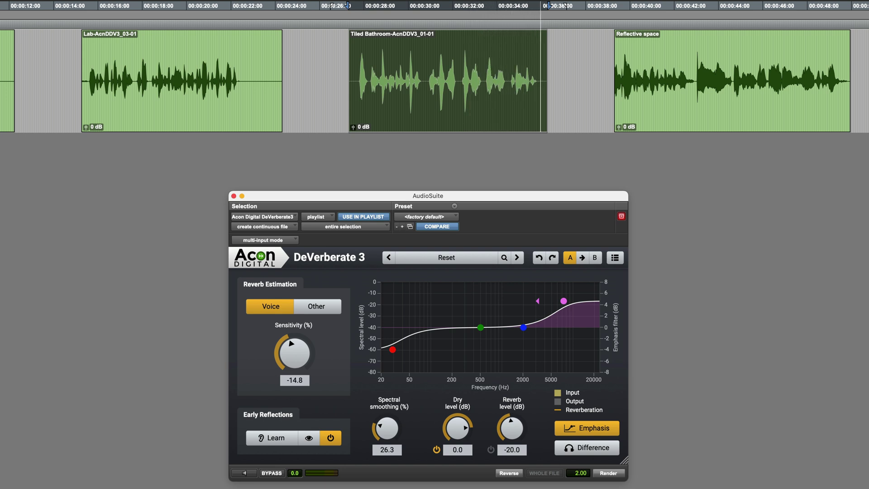
- Switch off early-reflection removal and re-render the Tiled Bathroom clip
{"action": "left_click", "coordinate": [331, 438]}
{"action": "left_click", "coordinate": [606, 475]}
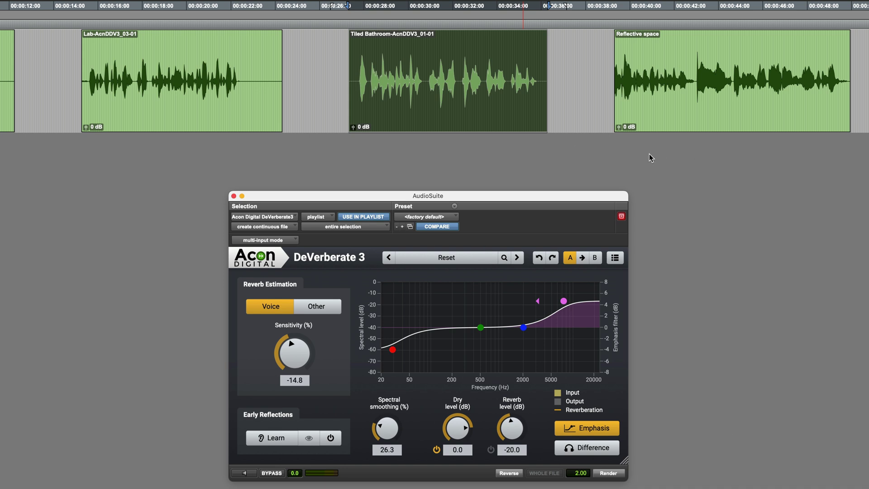
- Select the Reflective space clip and load DeVerberate 3's <factory default> preset
{"action": "scroll", "coordinate": [572, 135], "scroll_direction": "right", "scroll_amount": 10}
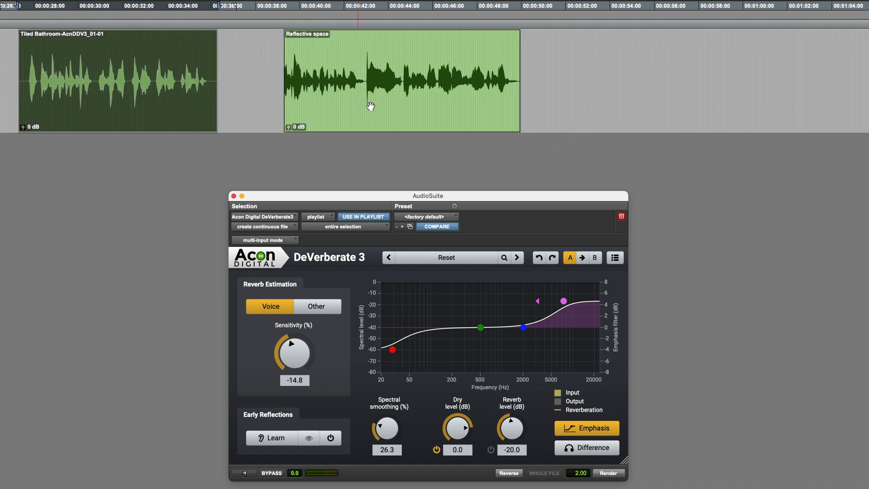
{"action": "left_click", "coordinate": [383, 107]}
{"action": "left_click", "coordinate": [421, 216]}
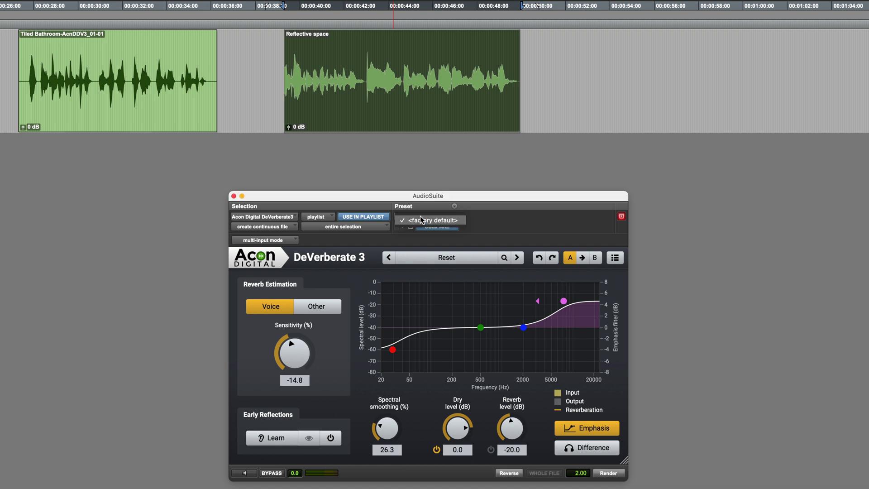
{"action": "left_click", "coordinate": [424, 222]}
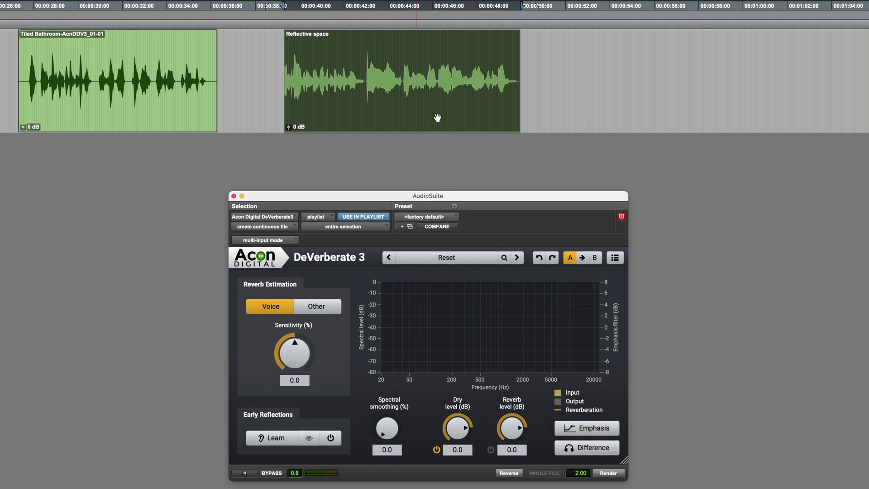
- While previewing, set Sensitivity to 18.7% and Spectral smoothing to 16.5% for the Reflective space clip
{"action": "left_click", "coordinate": [833, 115]}
{"action": "left_click_drag", "start_coordinate": [288, 355], "coordinate": [281, 365]}
{"action": "left_click_drag", "start_coordinate": [385, 428], "coordinate": [381, 406]}
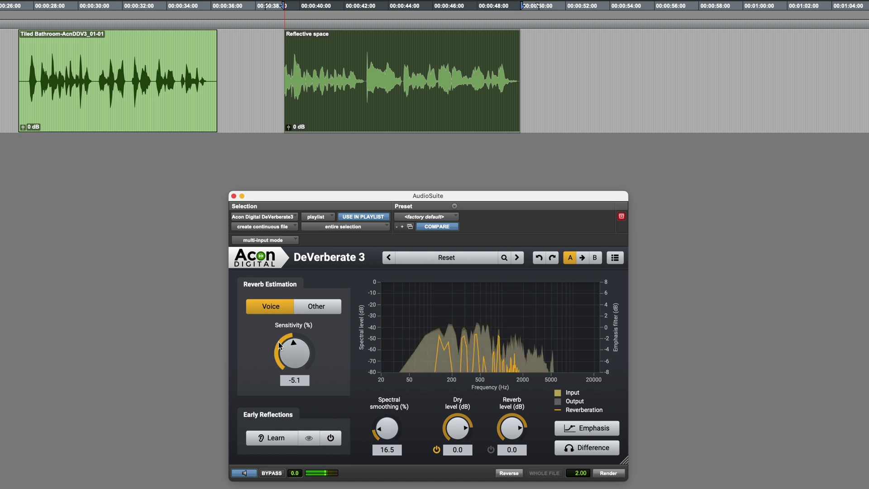
{"action": "left_click_drag", "start_coordinate": [280, 346], "coordinate": [284, 343]}
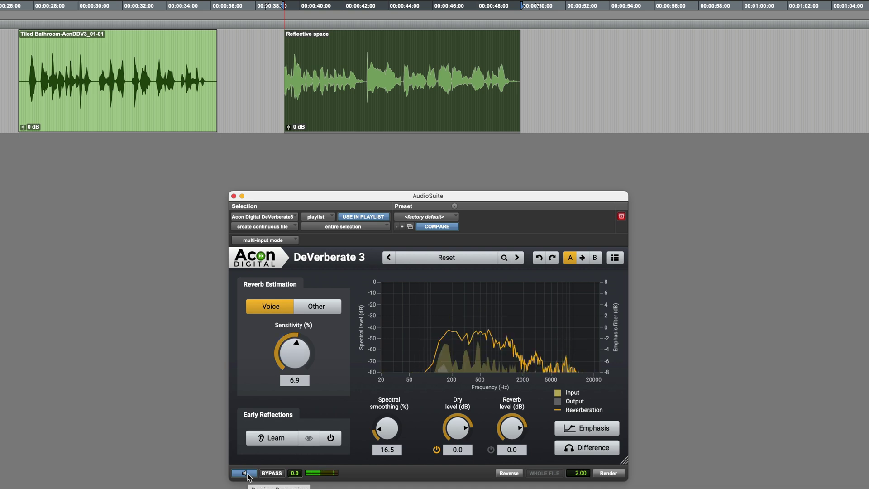
{"action": "left_click_drag", "start_coordinate": [271, 353], "coordinate": [271, 337]}
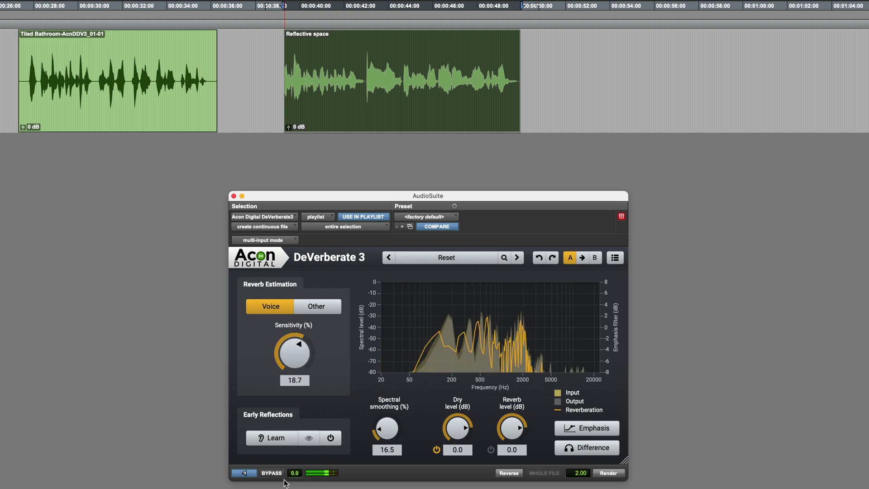
{"action": "left_click", "coordinate": [250, 474]}
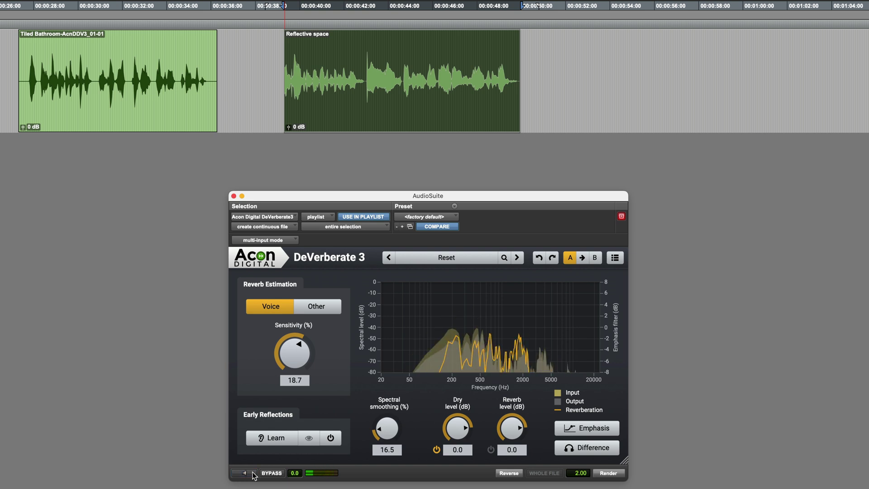
- Render DeVerberate 3 onto the Reflective space clip and play back the rendered result
{"action": "left_click", "coordinate": [608, 473]}
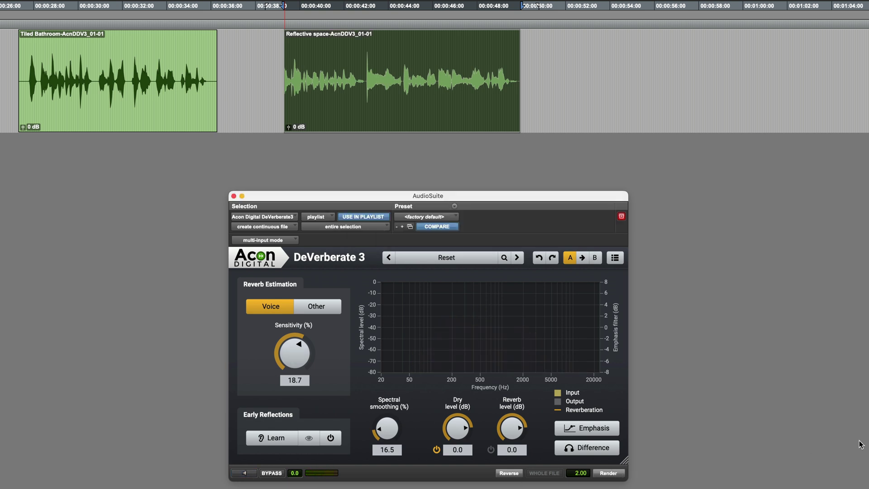
{"action": "key", "text": "space"}
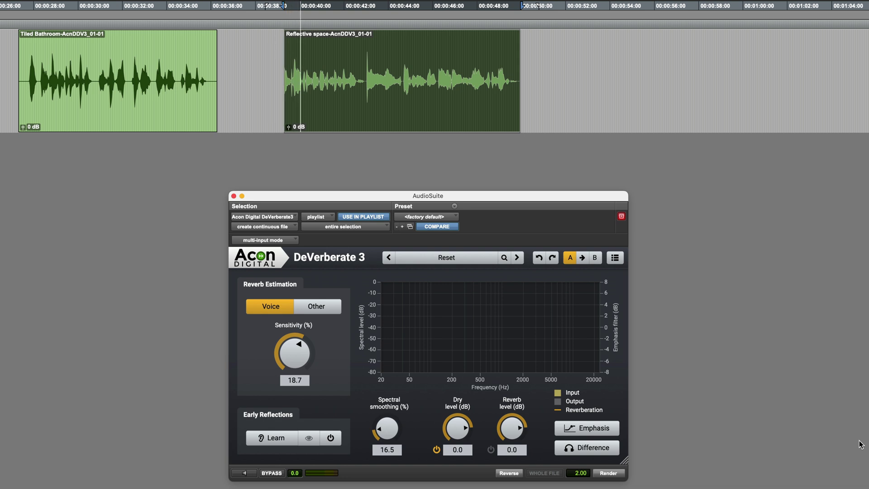